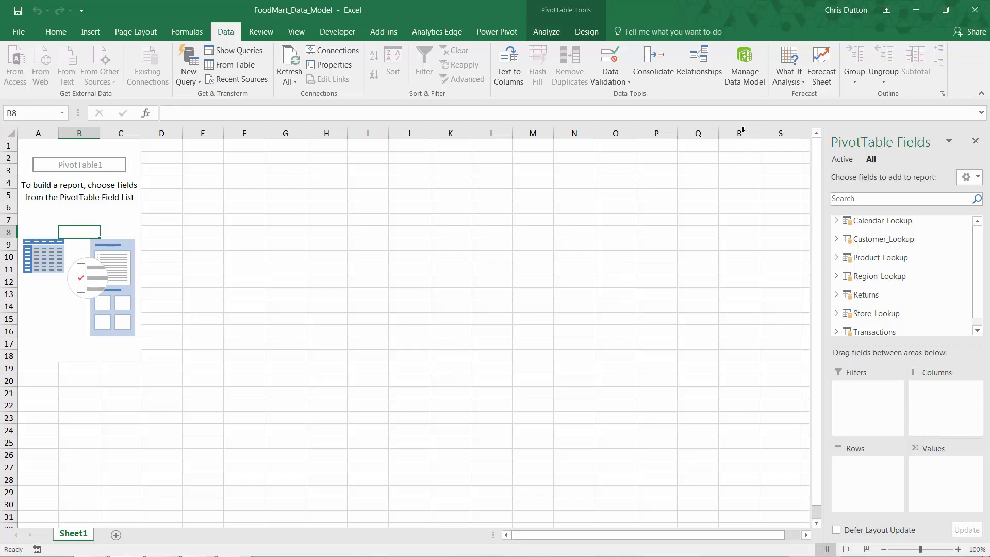
Open the Power Pivot data model and bring up the Customer_Lookup table
click(744, 63)
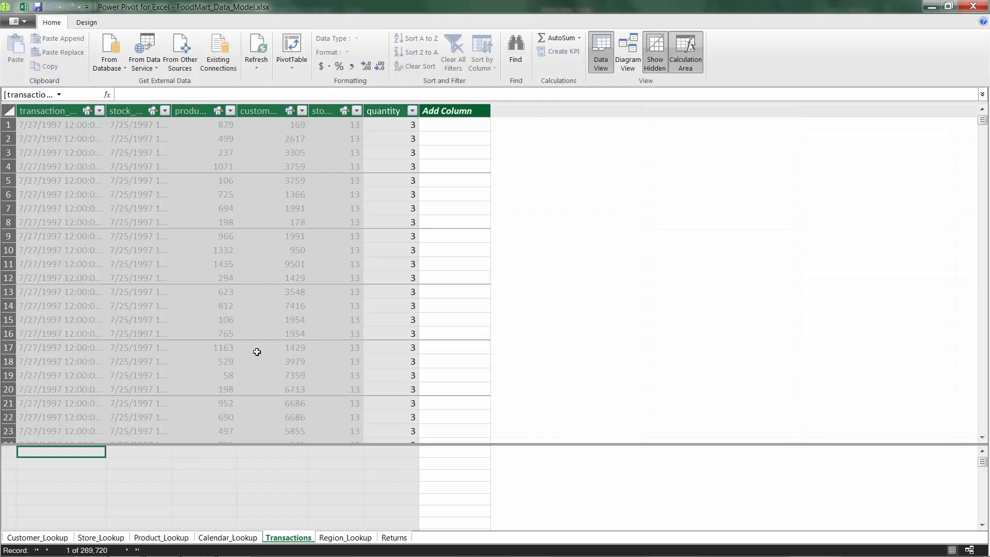
click(235, 537)
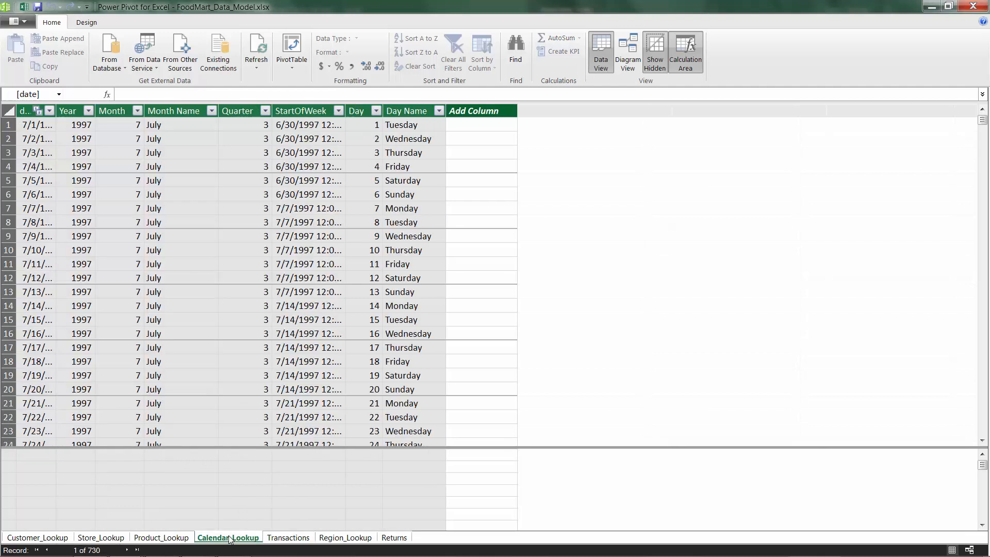
click(162, 538)
click(110, 539)
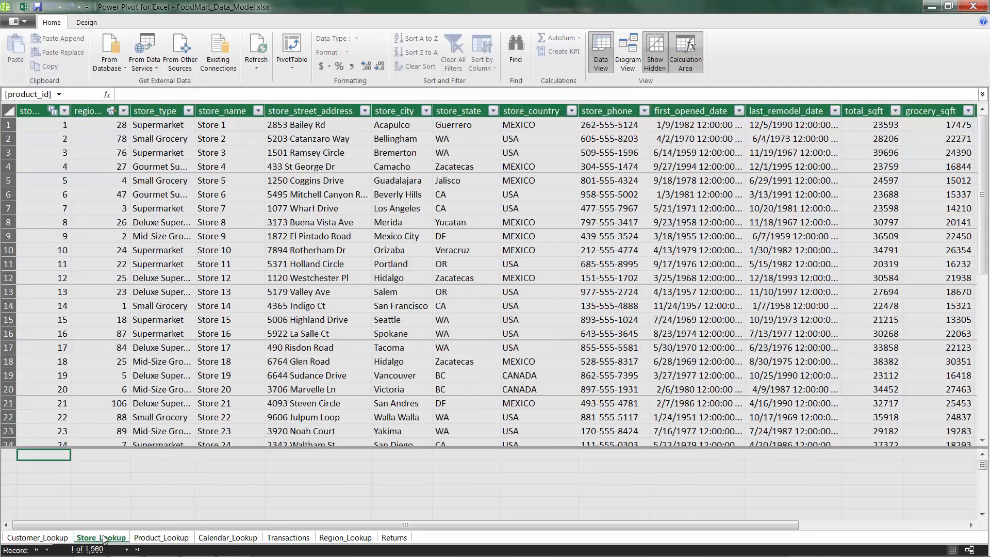
click(50, 539)
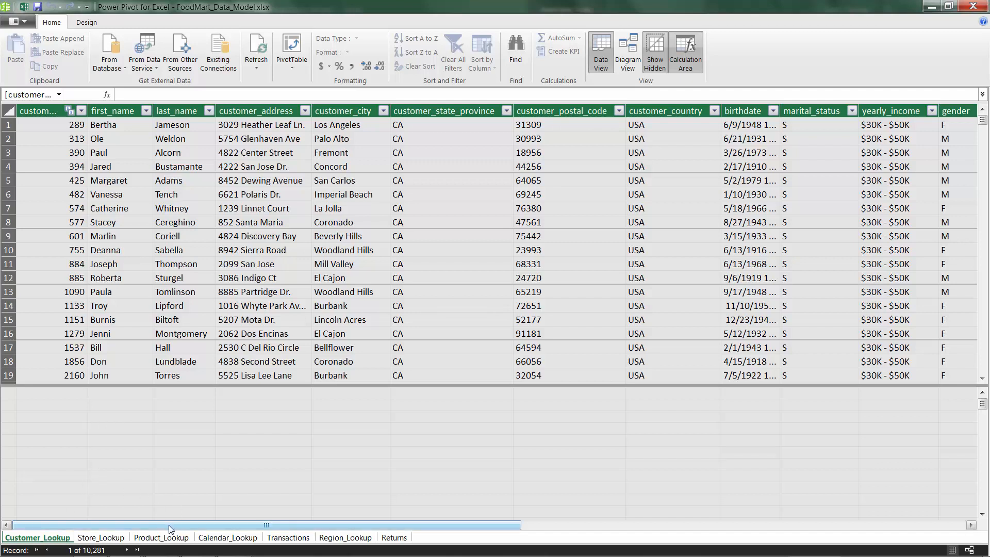
Start a calculated column at the end of Customer_Lookup with a DATEDIFF formula using Customer_Lookup[birthdate] as the first date
drag(170, 528, 274, 527)
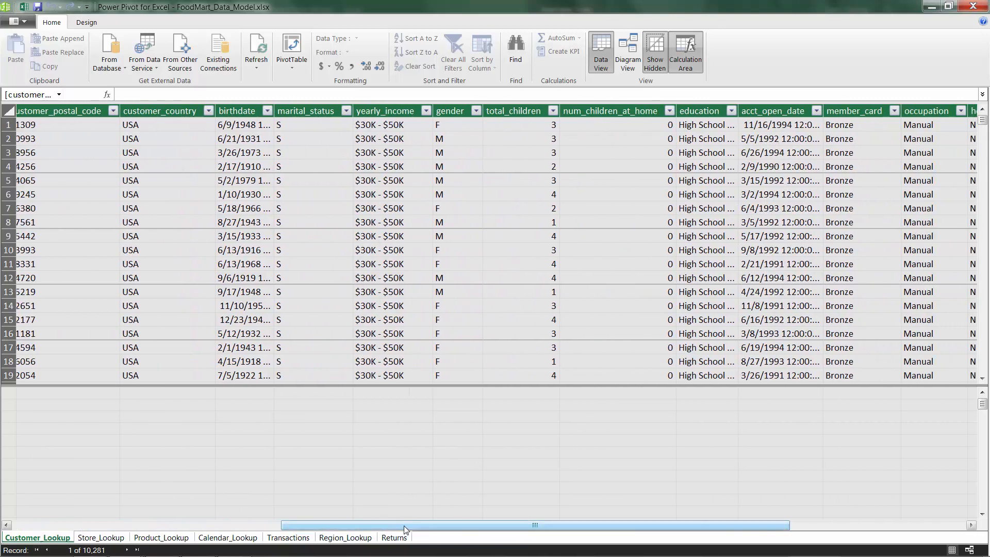
drag(404, 525, 611, 521)
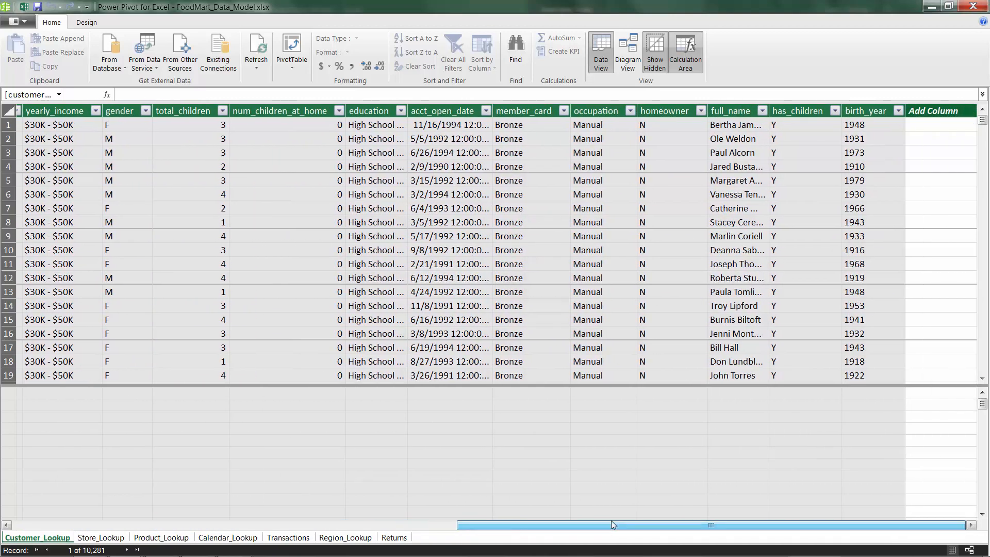
click(926, 142)
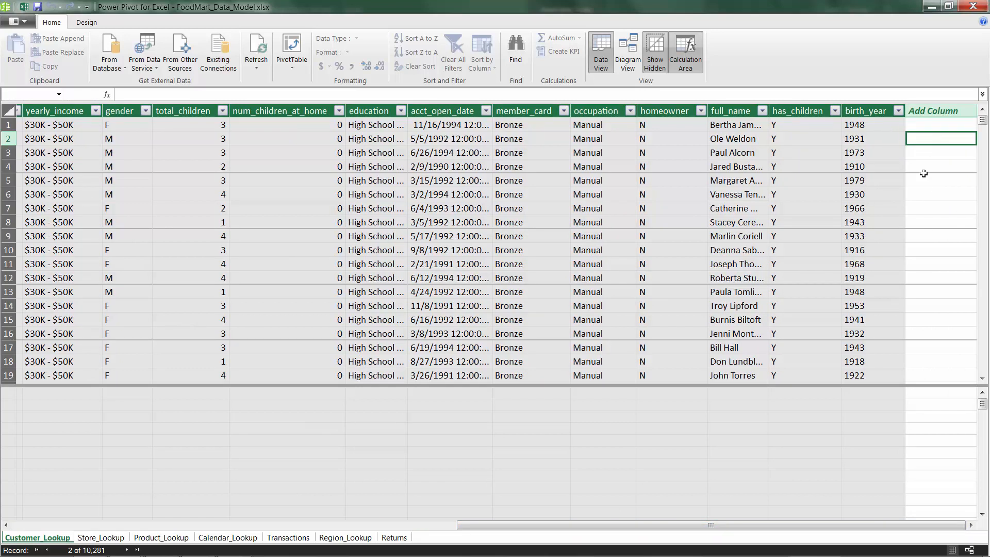
click(922, 267)
click(928, 180)
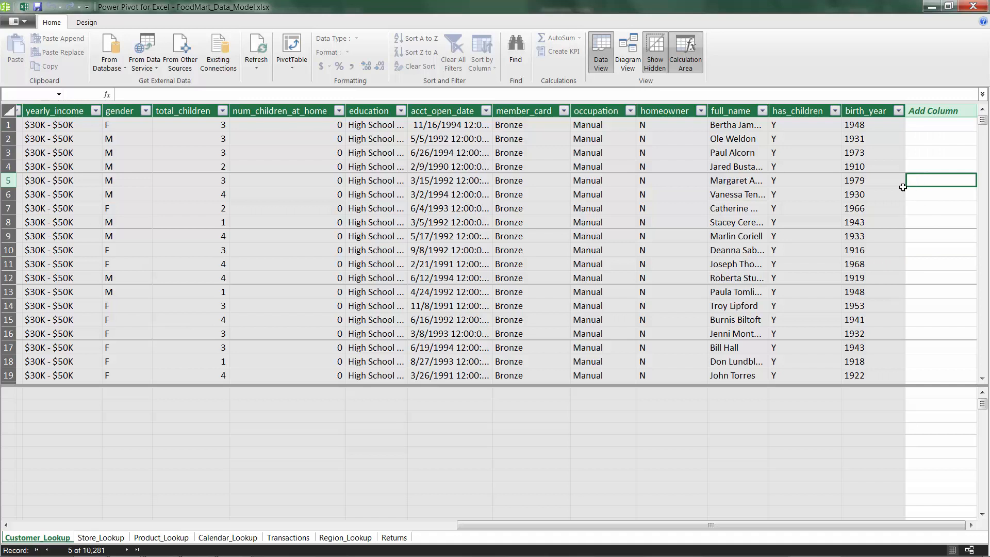
click(143, 95)
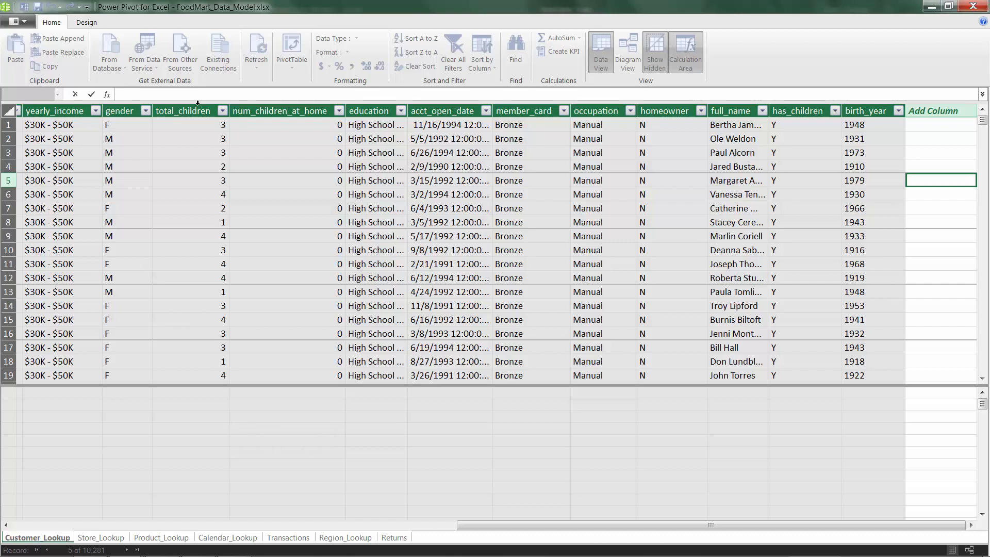
text(=DATE)
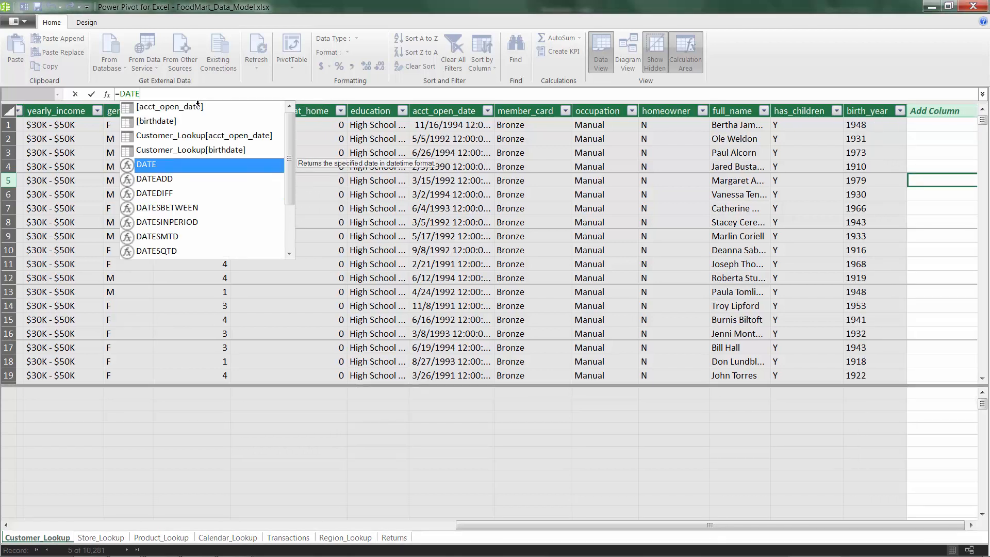
text(DIFF()
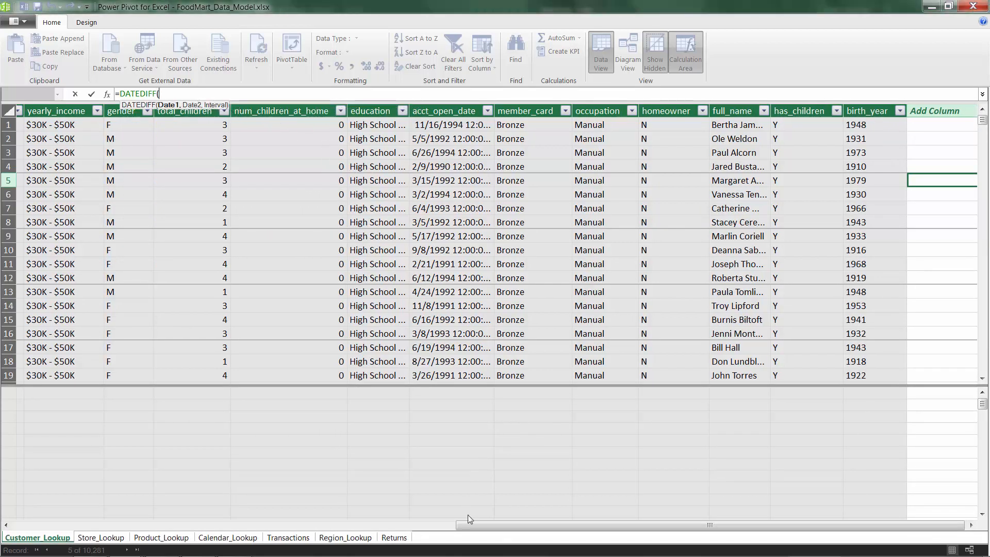
drag(468, 529, 273, 533)
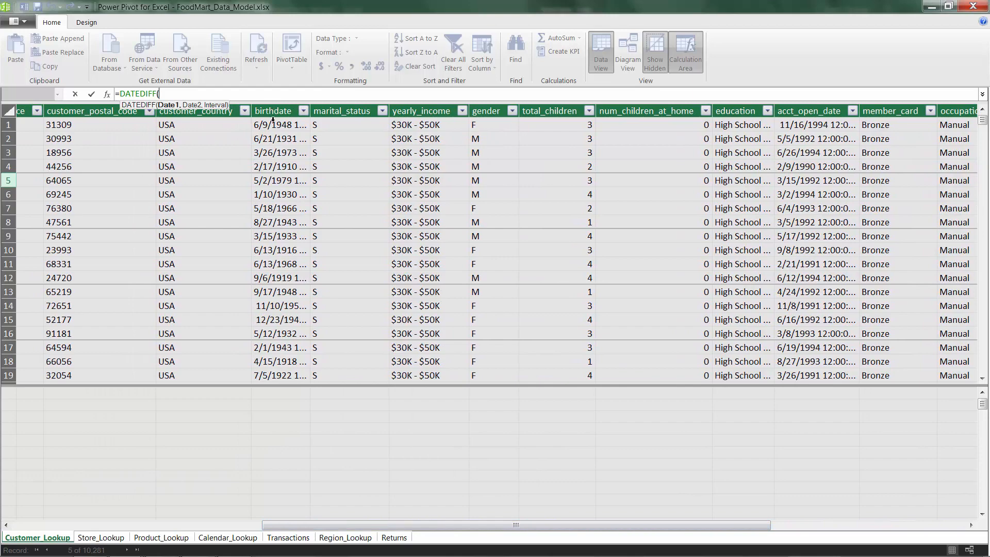
click(270, 304)
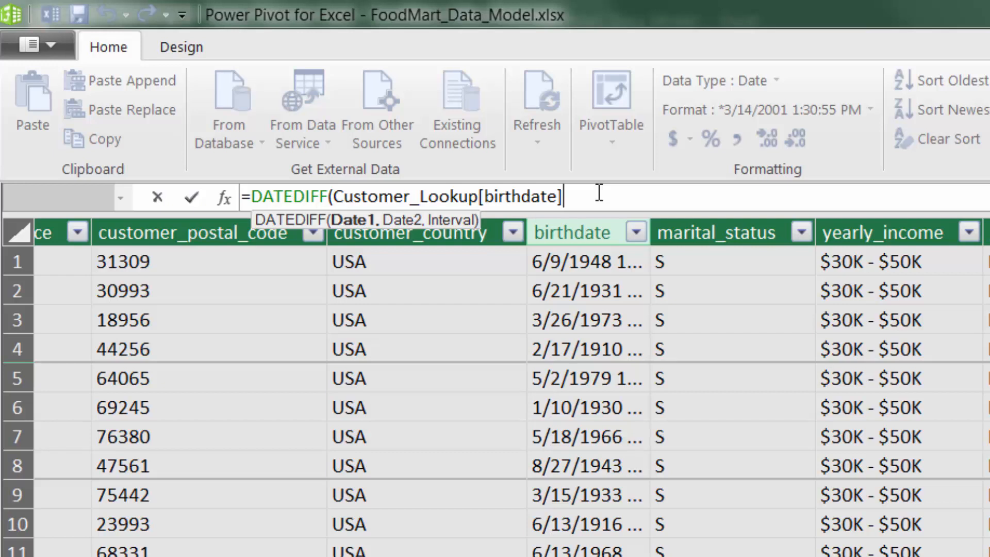
Complete the DATEDIFF formula with TODAY() as the second date and YEAR as the interval, and commit it
text(,T)
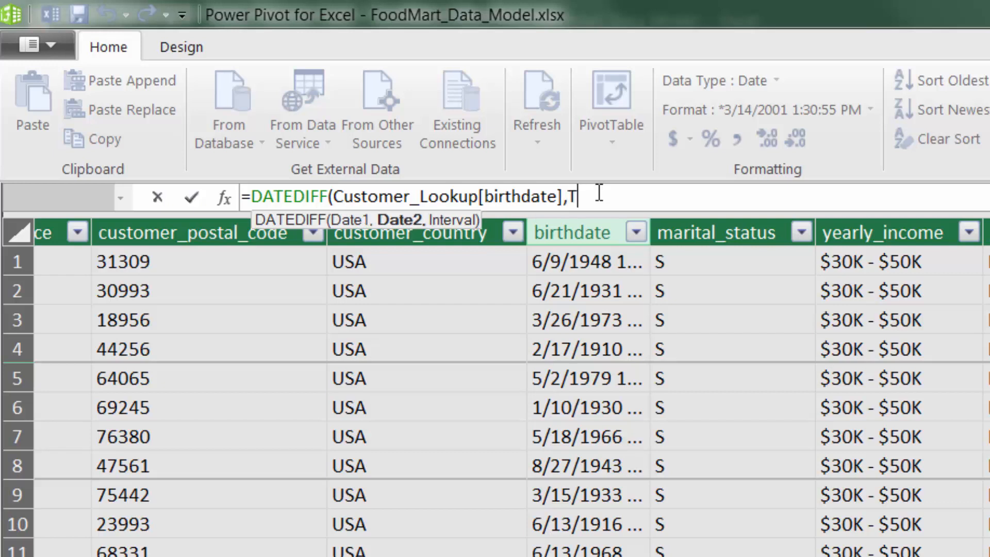
text(ODAY())
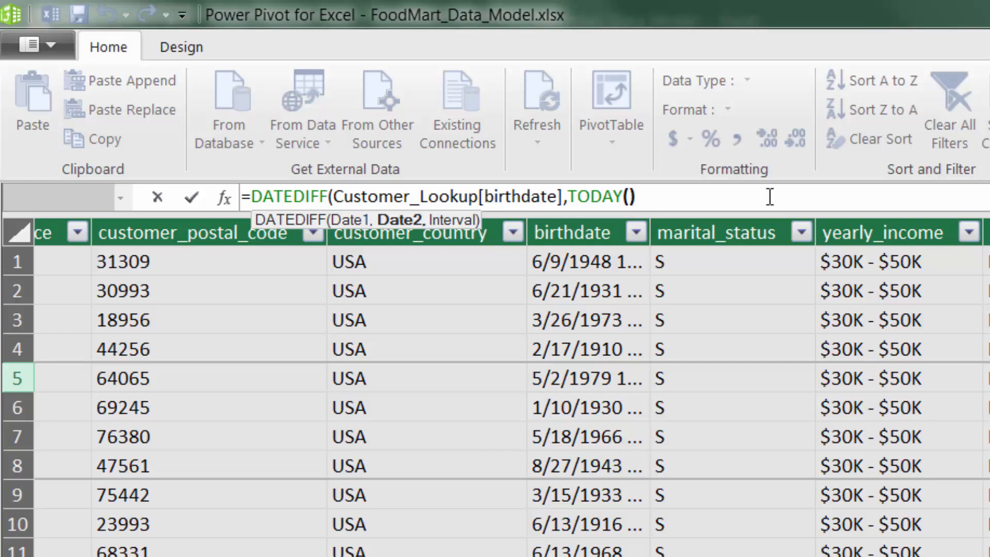
text(,)
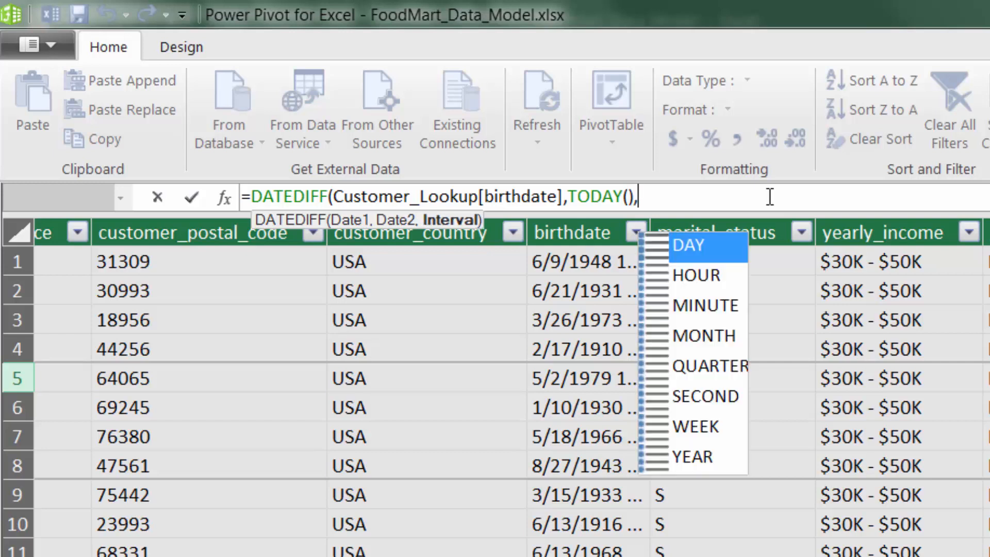
key(Down)
key(Down)
key(Down)
key(Down)
key(Down)
key(Down)
key(Down)
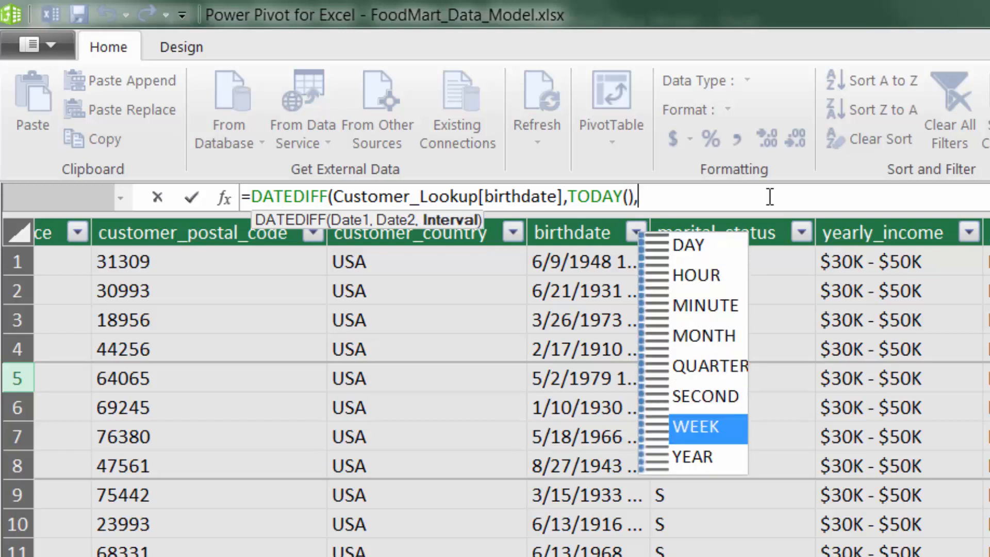
key(Tab)
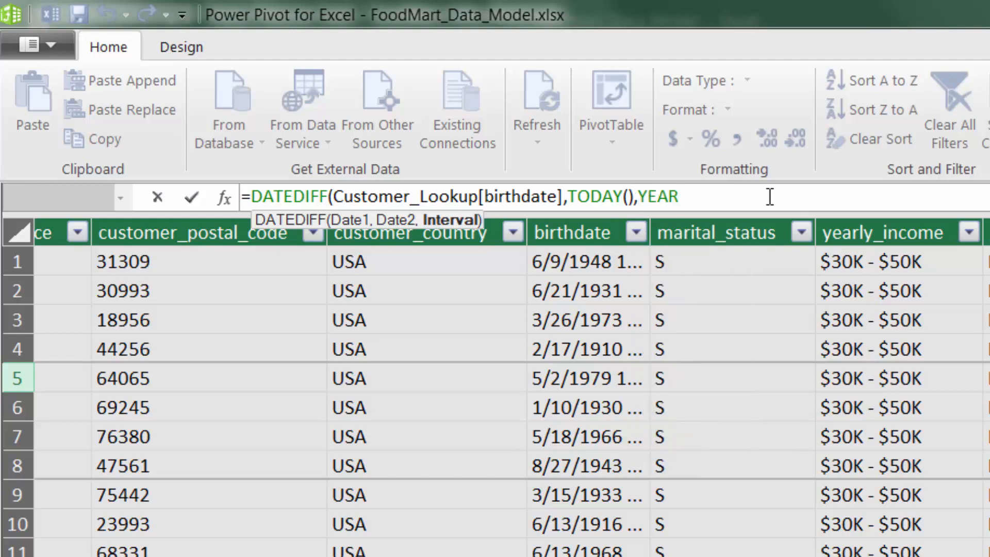
text())
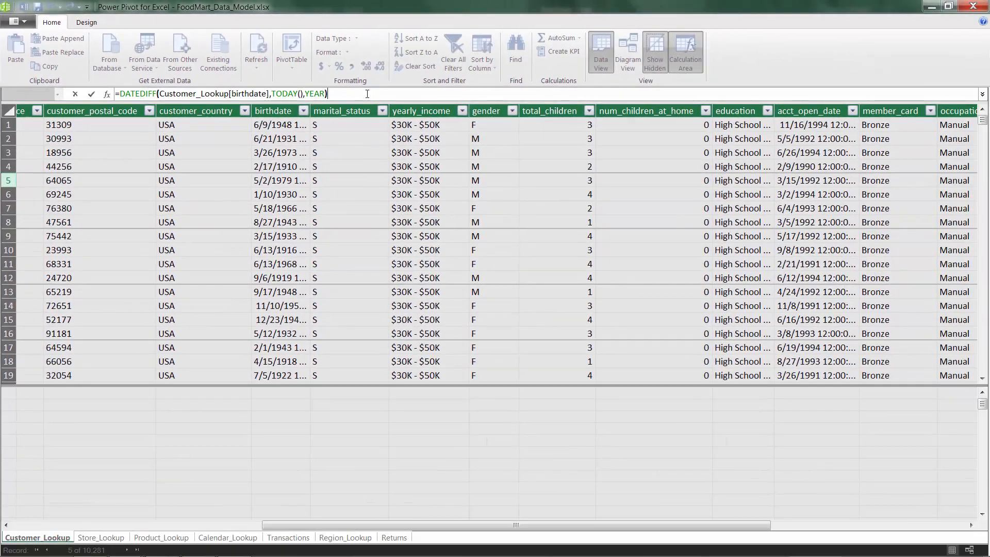
key(Return)
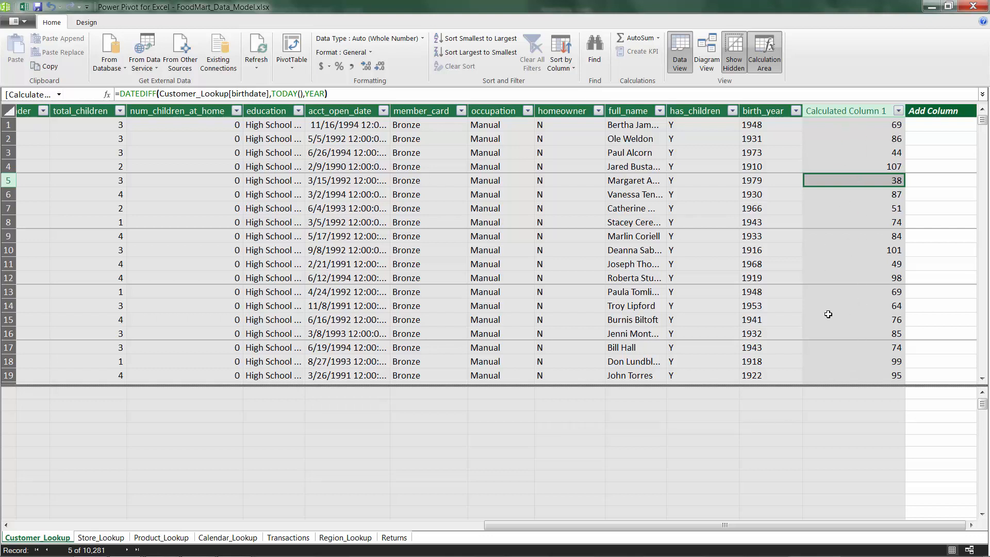
Rename the new calculated column in Customer_Lookup to age
double_click(846, 111)
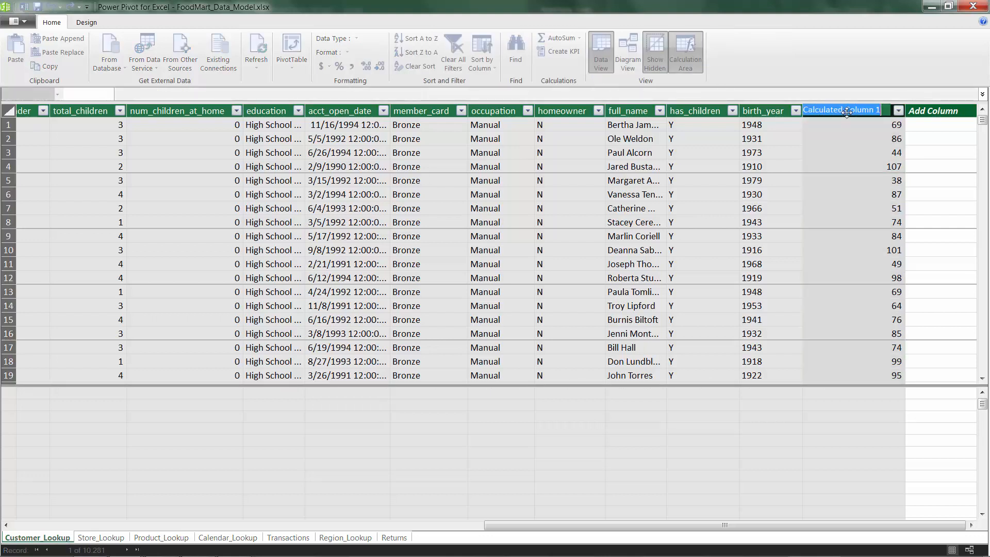
text(age)
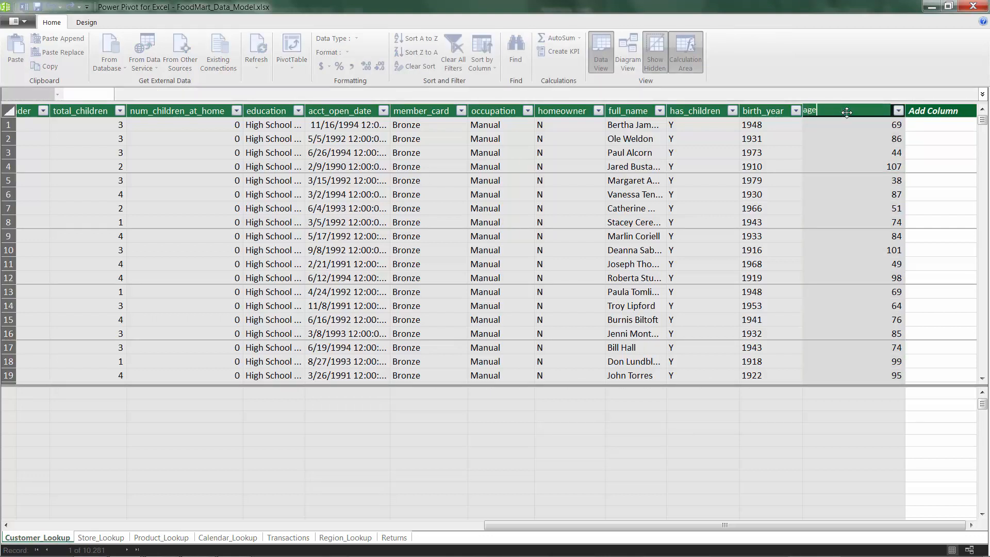
key(Return)
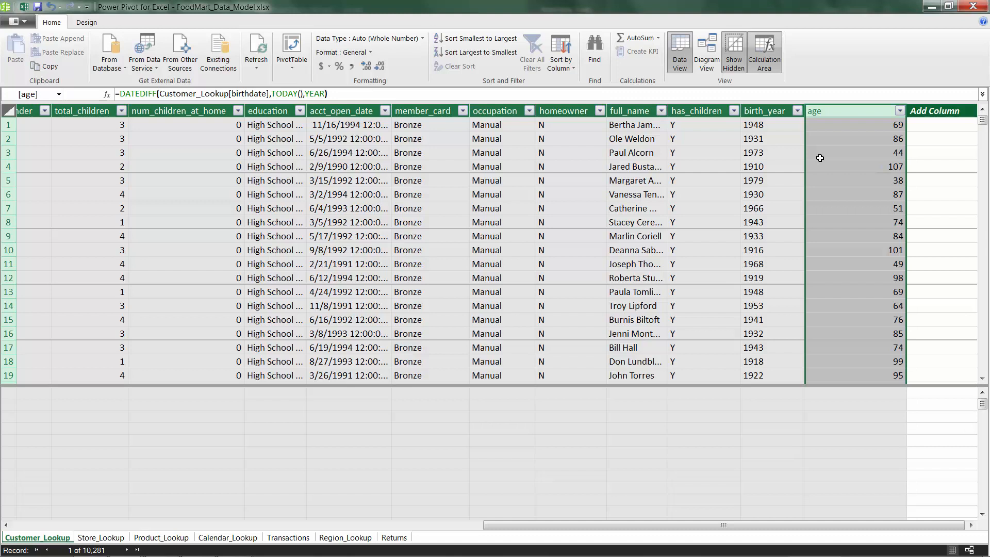
Add a calculated column to Product_Lookup with the formula =AVERAGE(Product_Lookup[product_retail_price])
click(155, 537)
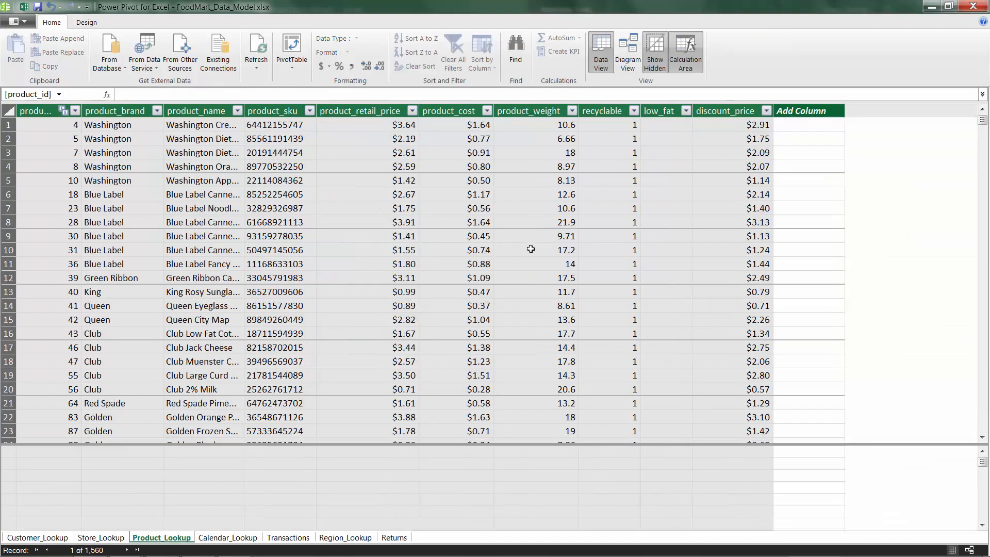
click(786, 138)
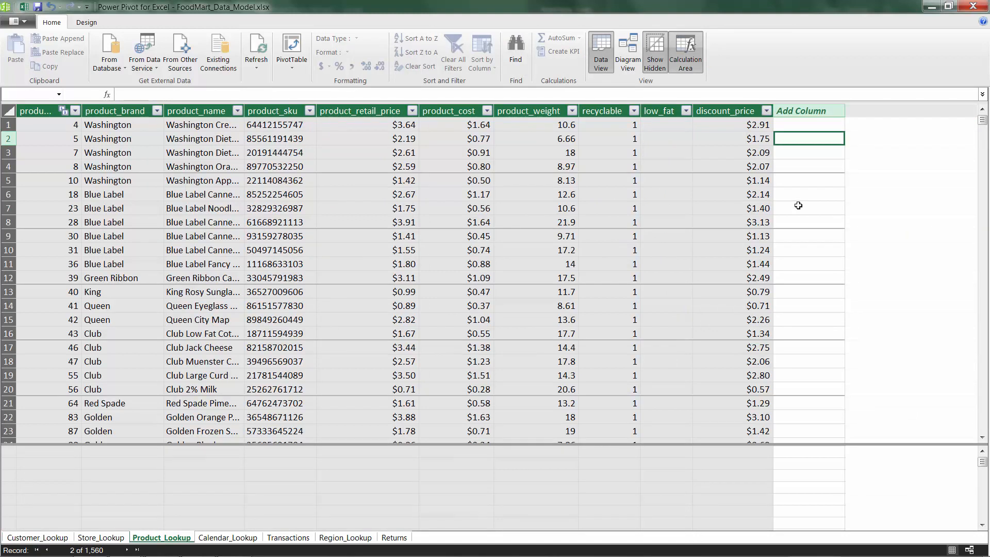
click(328, 92)
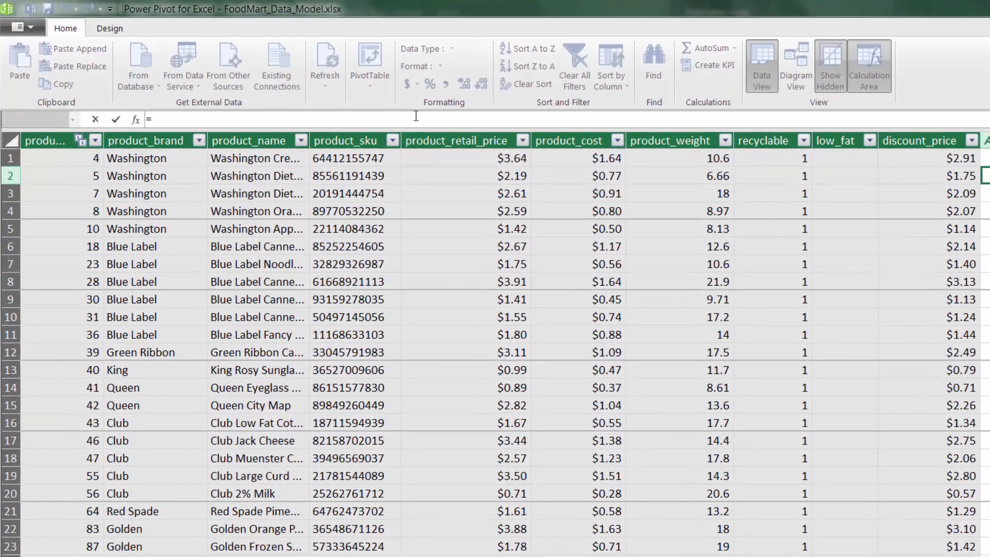
text(=AVERA)
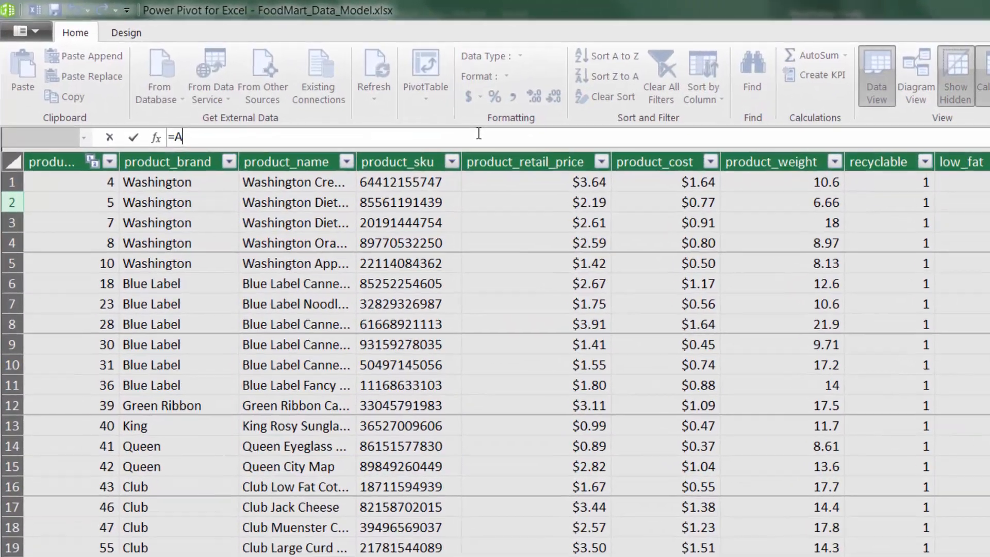
text(GE)
text(()
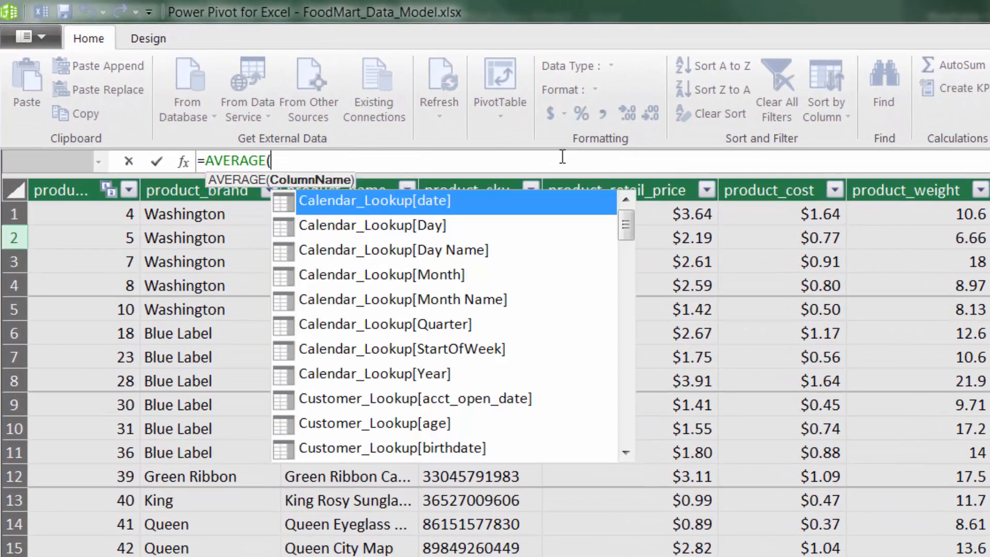
click(681, 218)
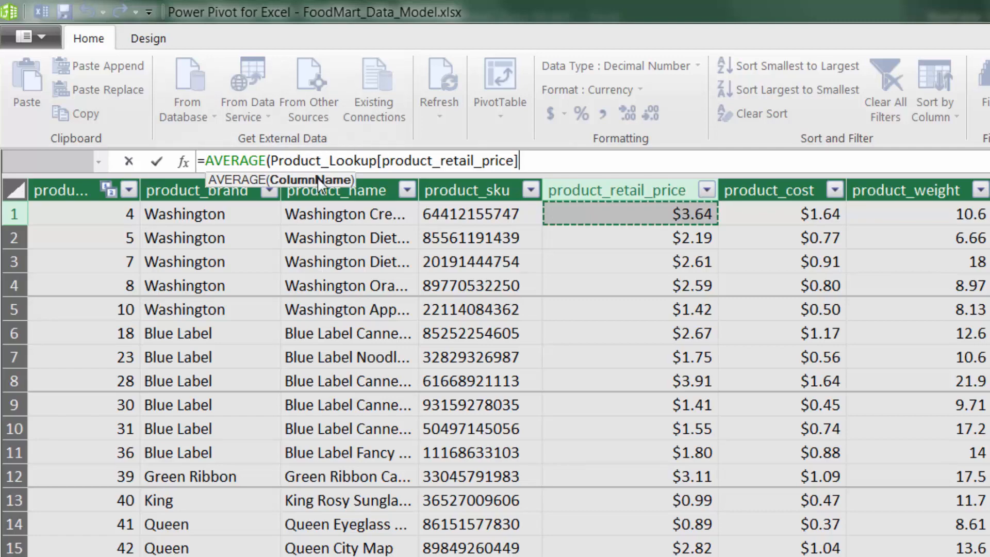
text())
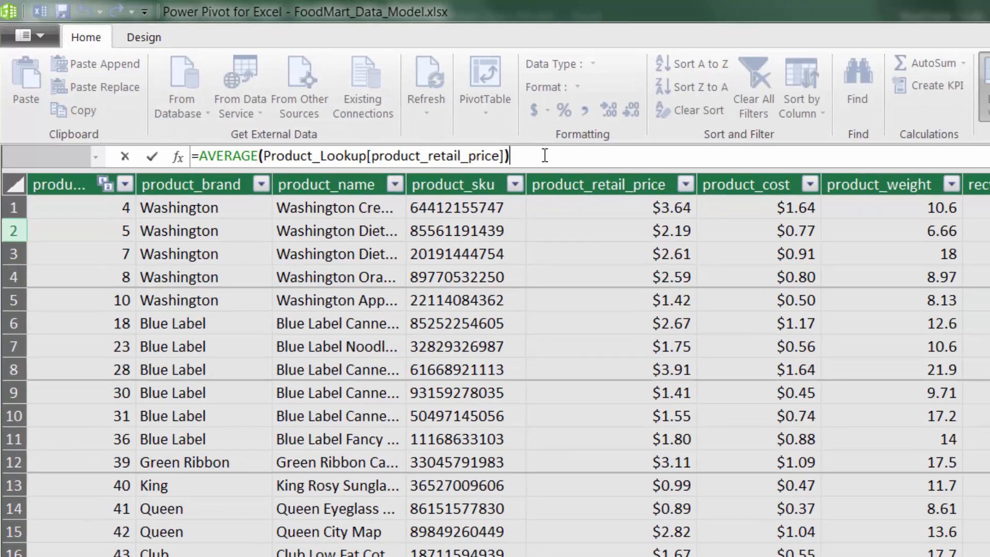
key(Return)
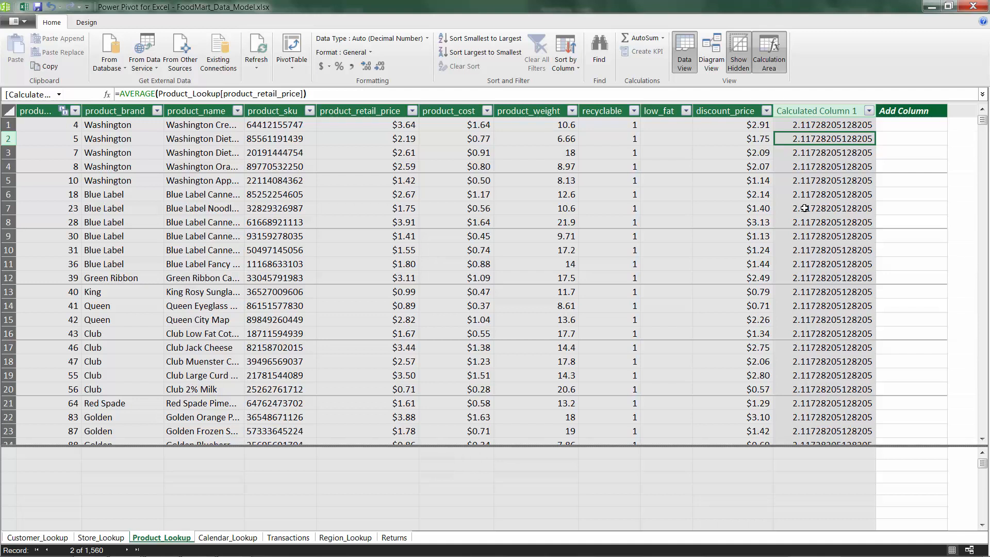
Permanently delete the calculated average price column from Product_Lookup
right_click(814, 106)
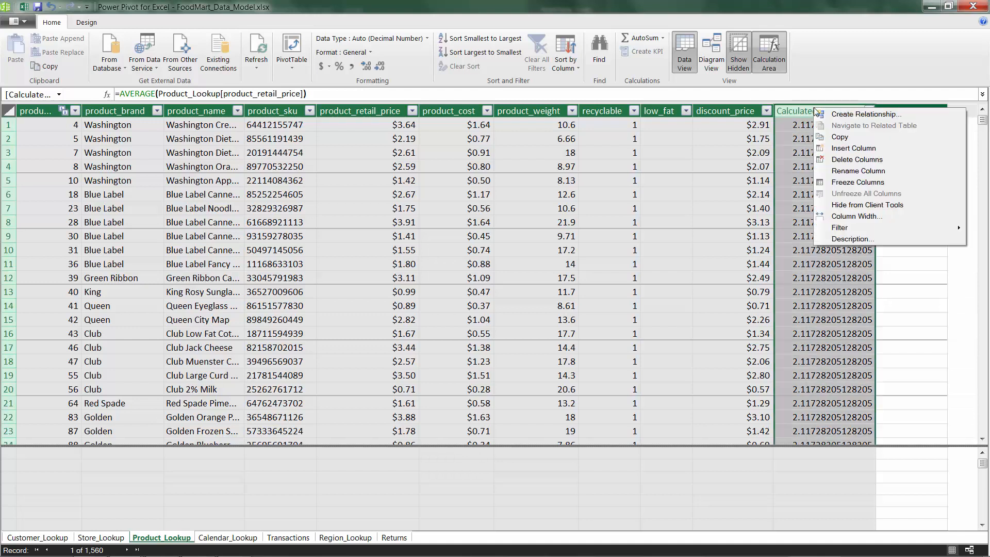
click(857, 159)
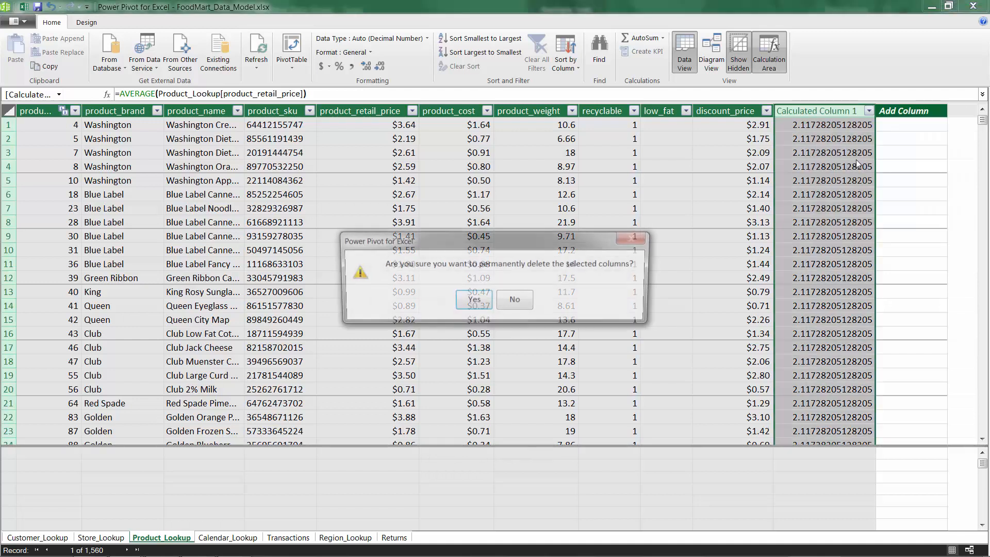
click(473, 301)
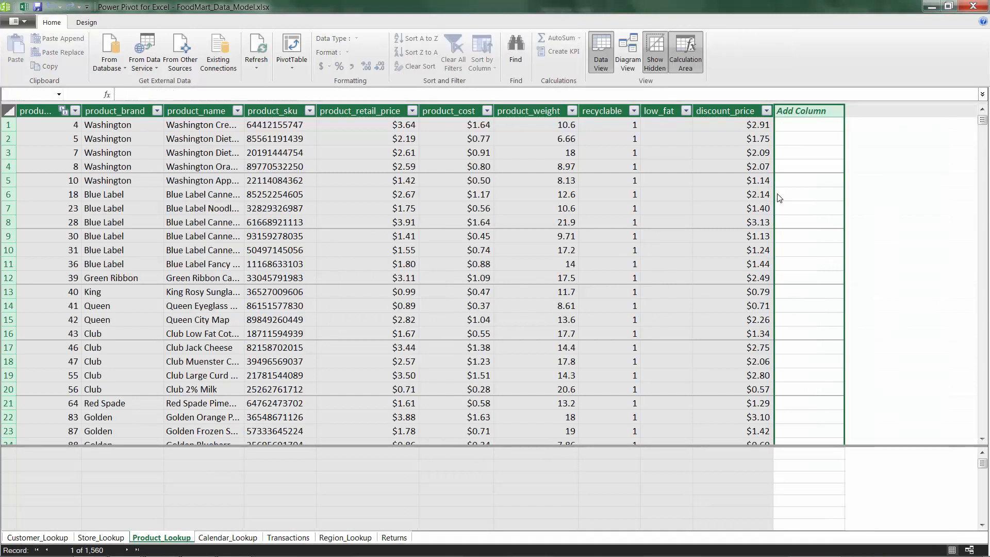